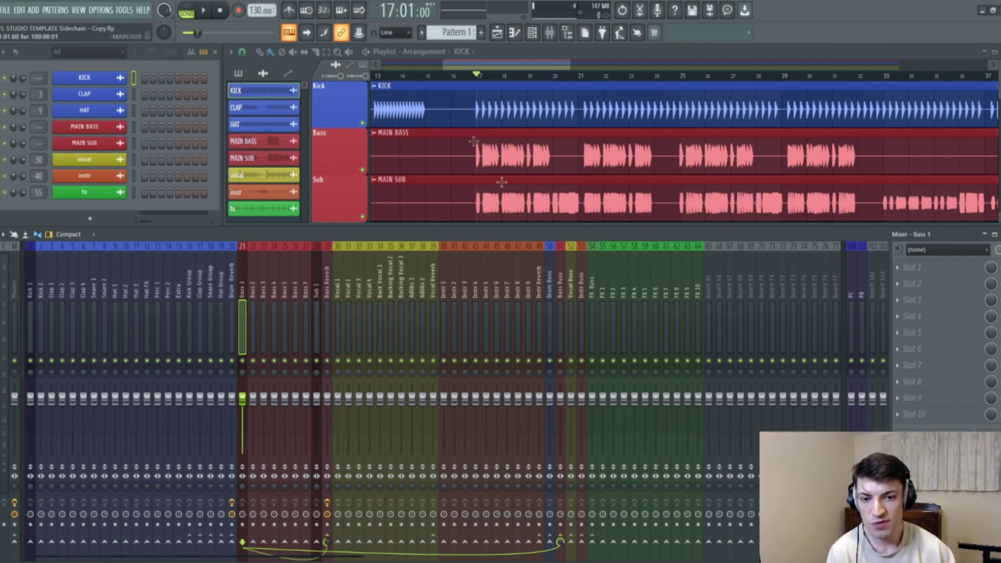
# Route the KICK channel to the Kick 1 track, mixer track 1.
pyautogui.doubleClick(490, 105)
pyautogui.moveTo(199, 184); pyautogui.dragTo(425, 78)
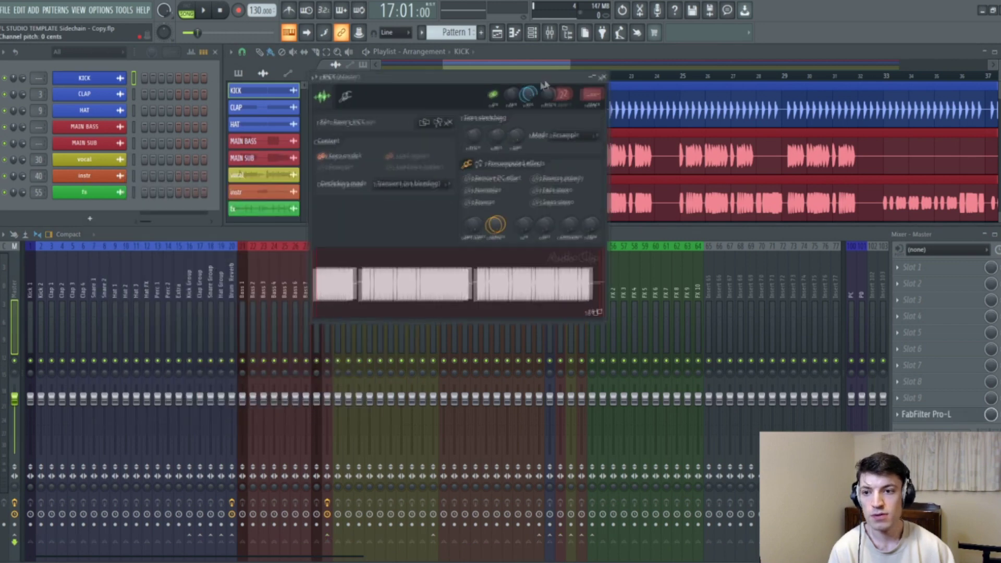
pyautogui.click(426, 283)
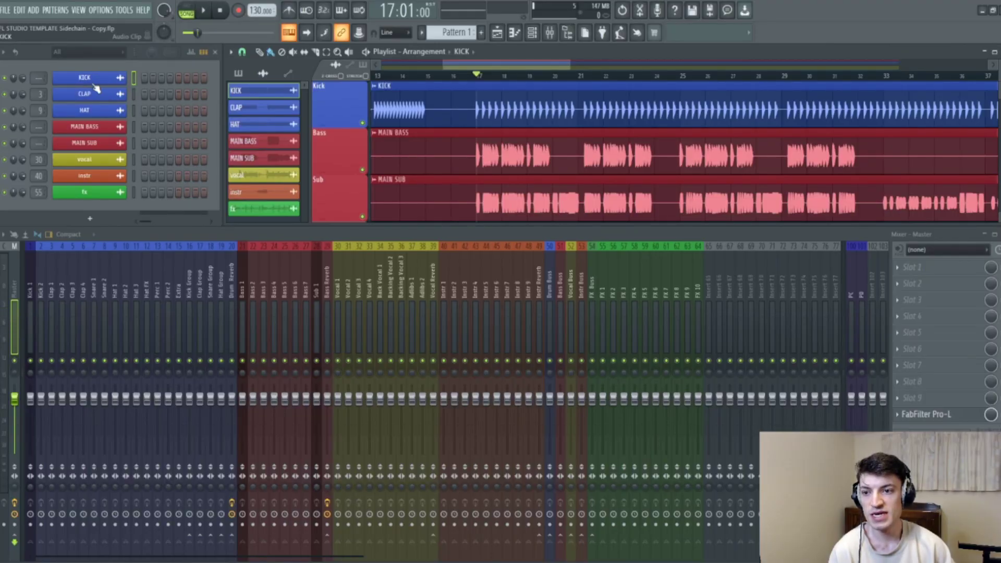
pyautogui.moveTo(38, 78); pyautogui.dragTo(38, 74)
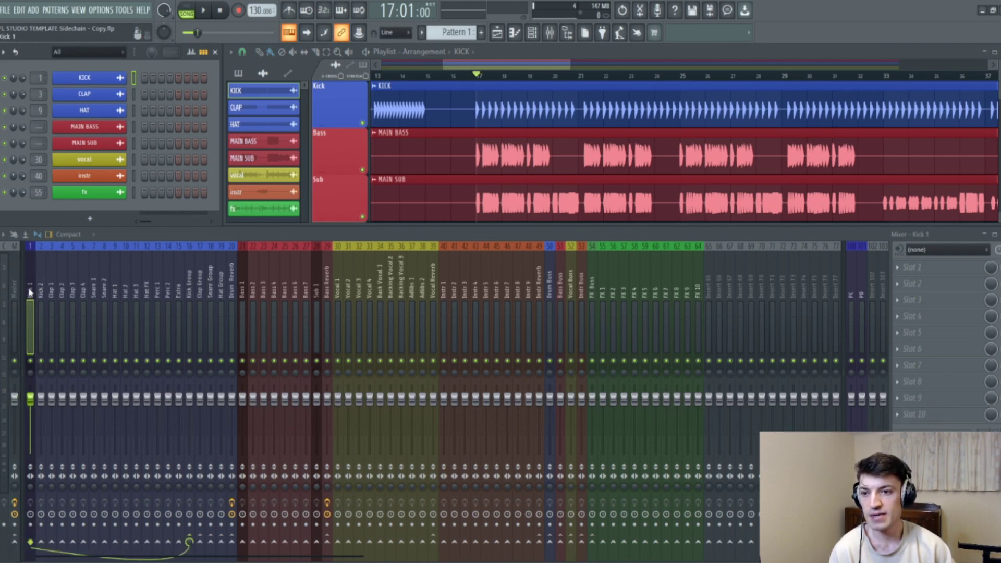
# Route the MAIN BASS channel to mixer track 21 and the MAIN SUB channel to mixer track 28.
pyautogui.click(506, 154)
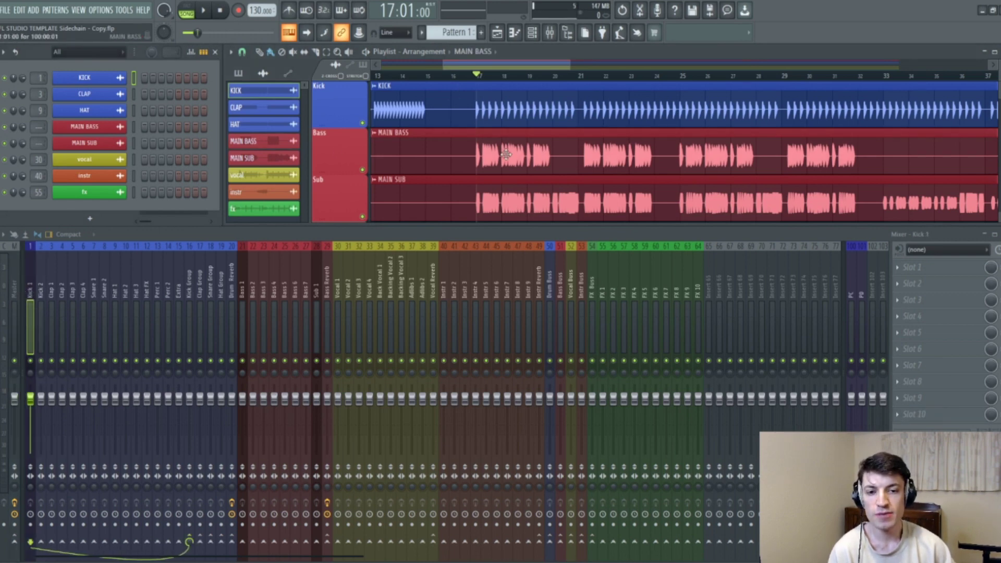
pyautogui.moveTo(39, 126); pyautogui.dragTo(39, 103)
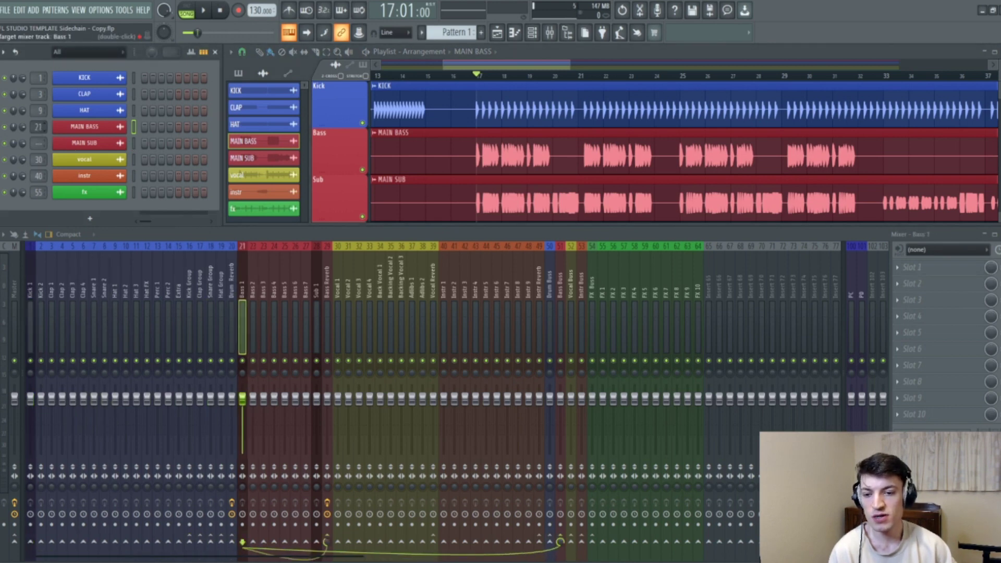
pyautogui.click(540, 201)
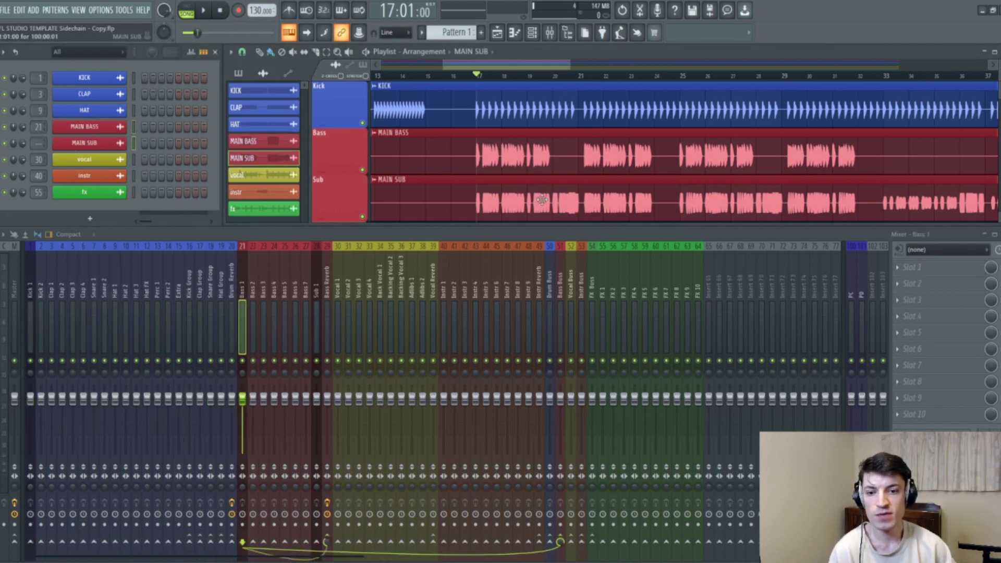
pyautogui.moveTo(38, 143); pyautogui.dragTo(39, 111)
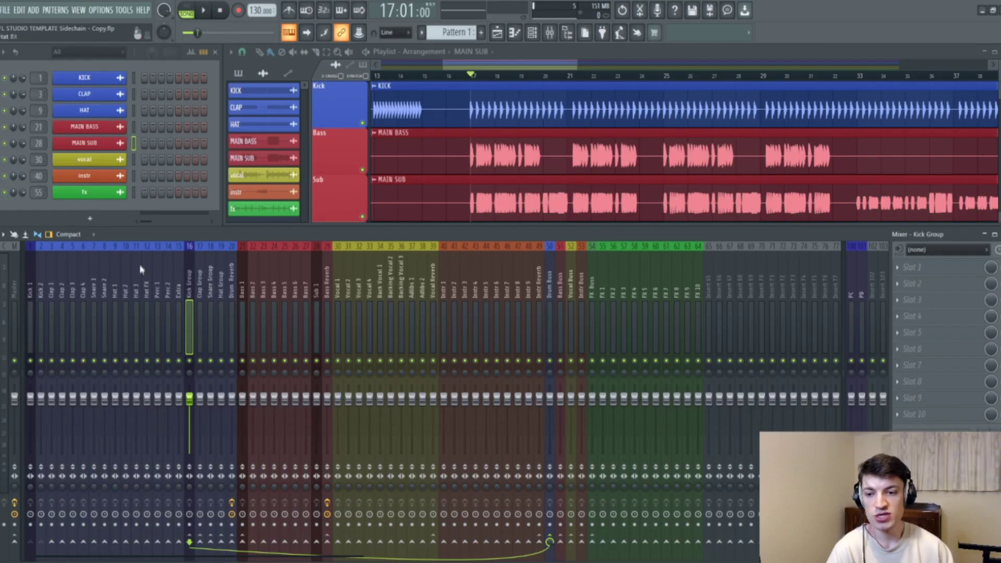
# Preview the Wide mixer layout and return to the Compact layout.
pyautogui.click(70, 234)
pyautogui.click(66, 286)
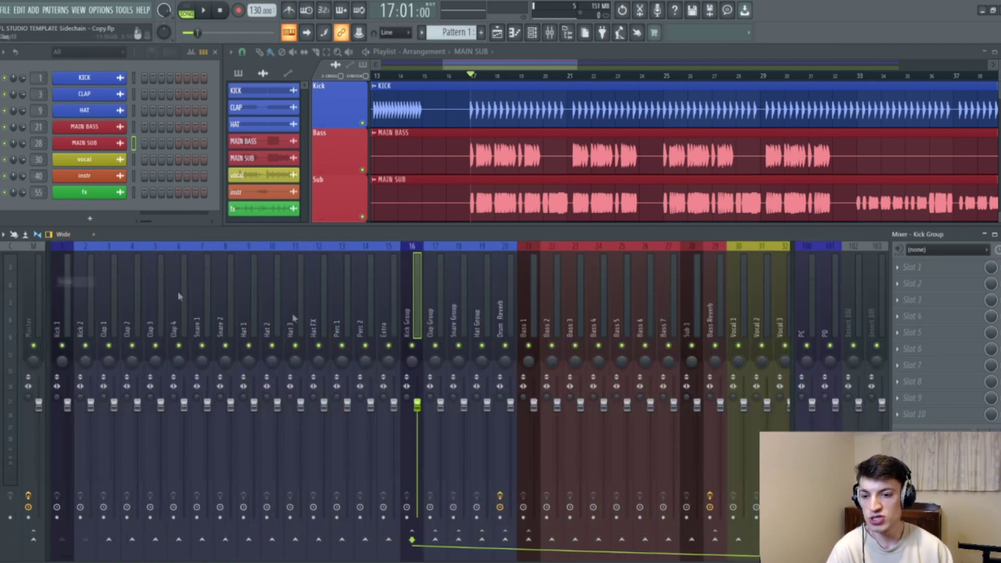
pyautogui.click(63, 234)
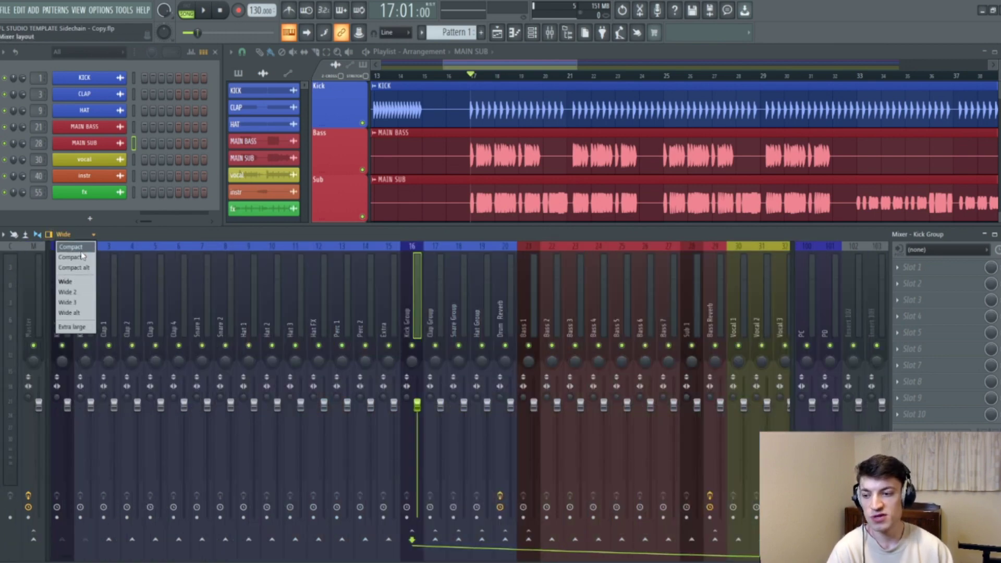
pyautogui.click(78, 249)
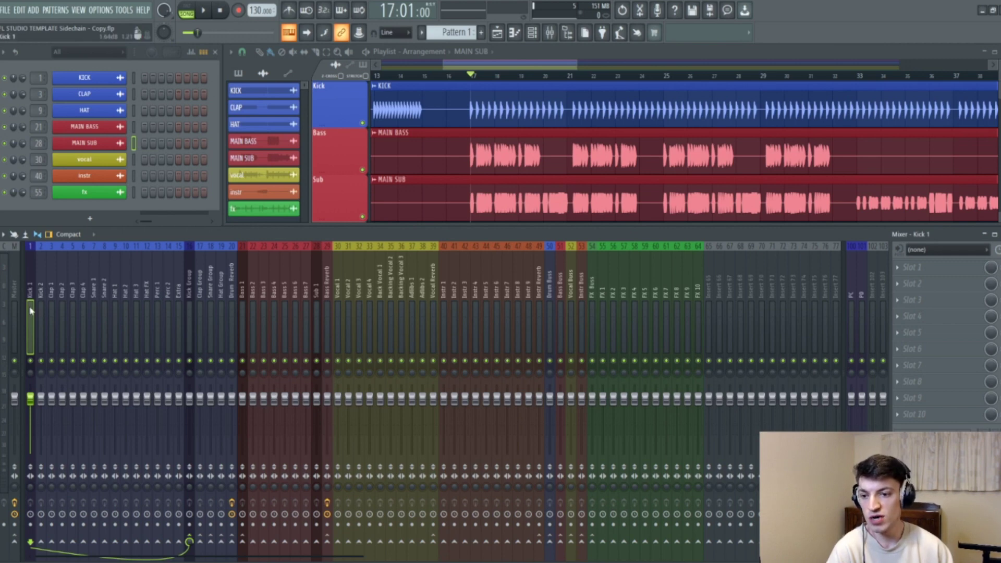
# Sidechain the Kick Group mixer track to the Bass 1 track.
pyautogui.click(191, 295)
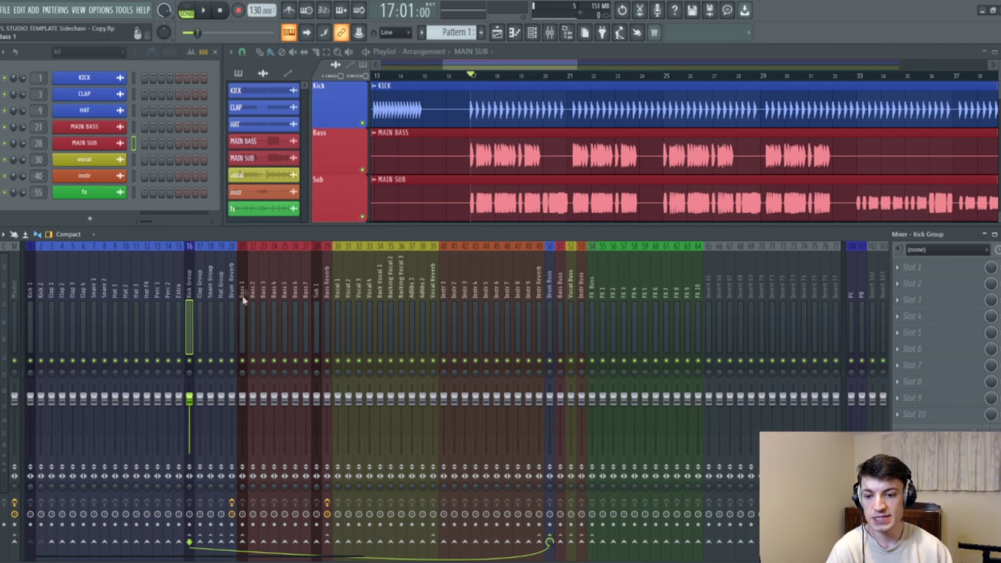
pyautogui.rightClick(243, 543)
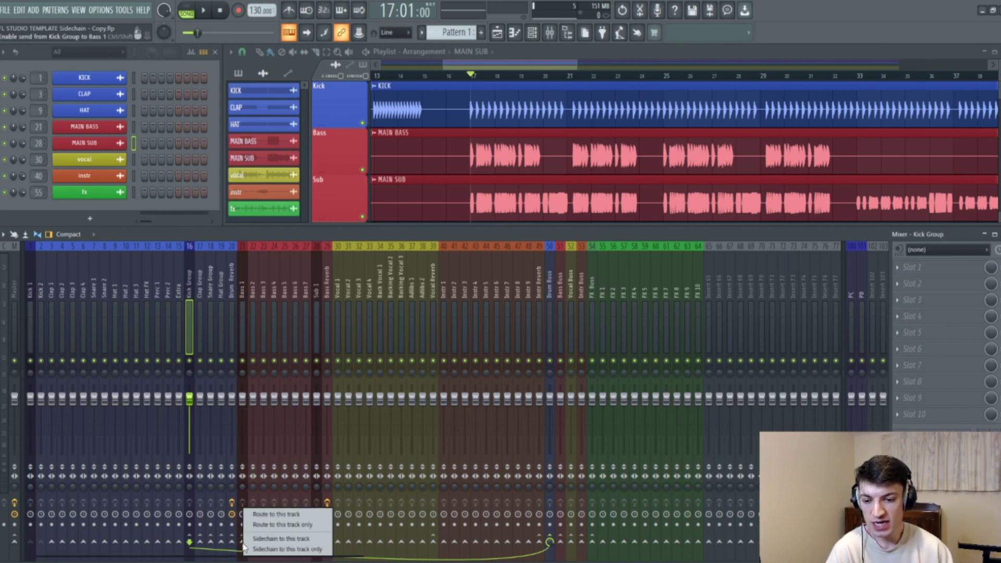
pyautogui.click(301, 538)
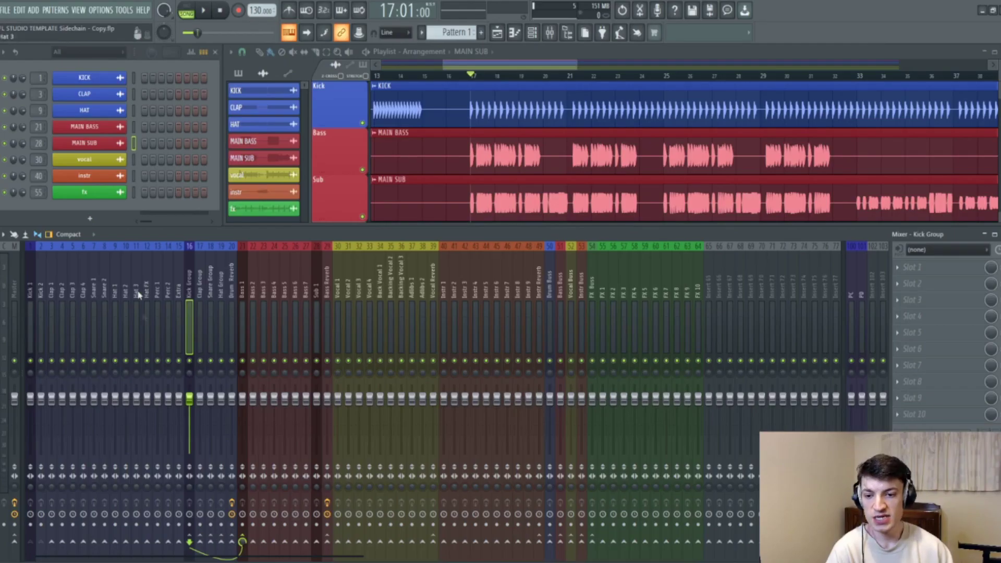
# Load Fruity Limiter into effect slot 9 of the Bass 1 mixer track.
pyautogui.click(243, 290)
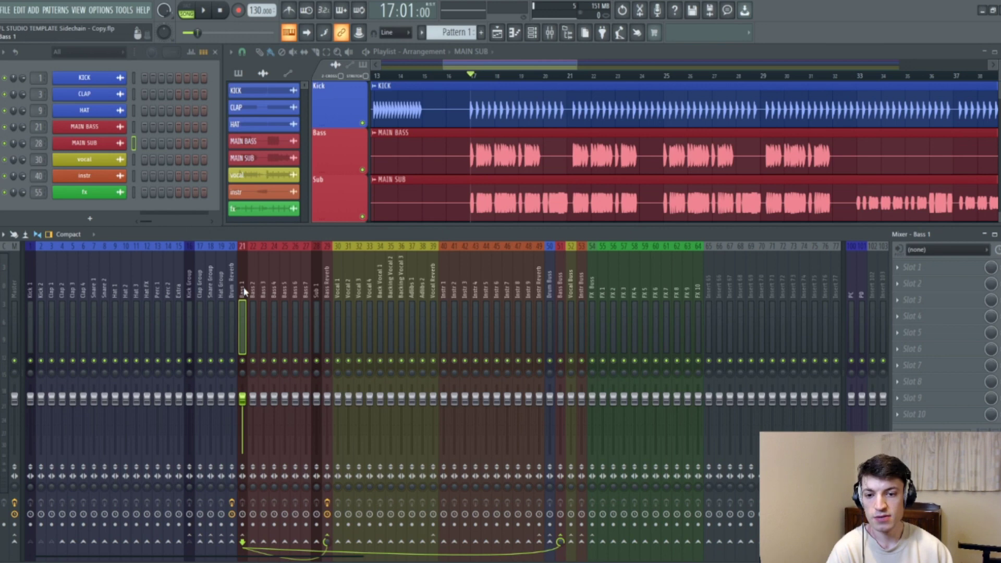
pyautogui.click(939, 405)
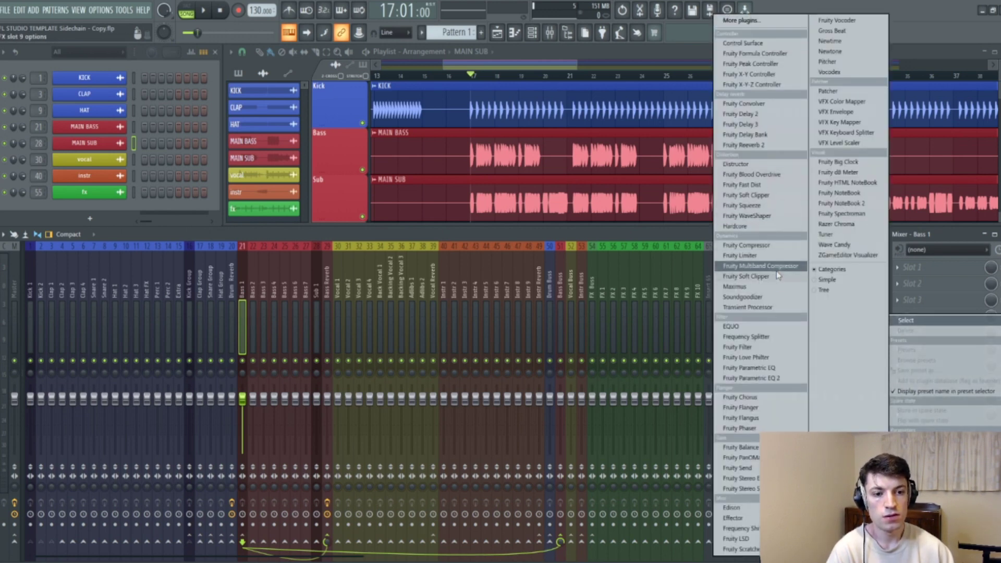
pyautogui.click(751, 256)
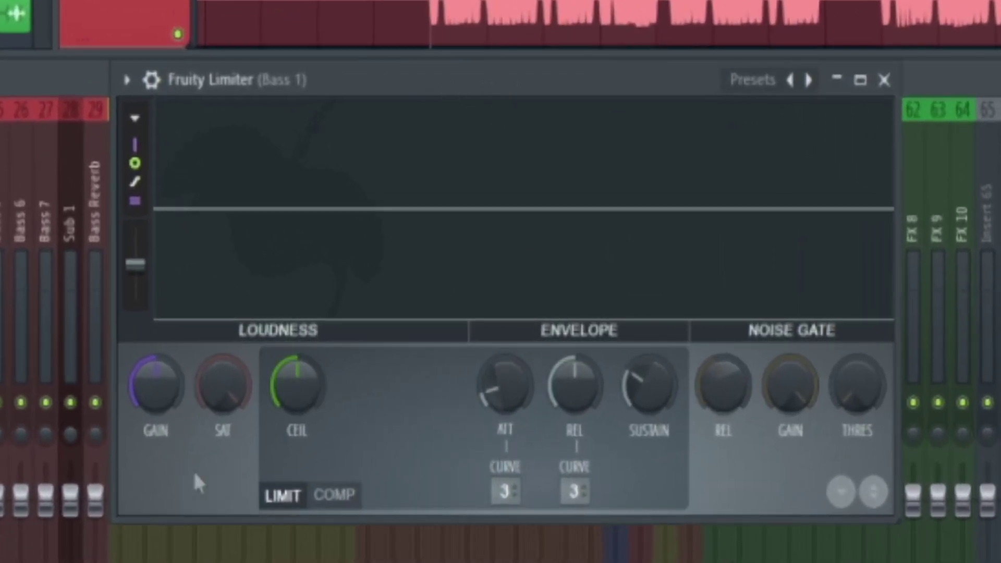
# Switch the Fruity Limiter to COMP mode and choose Kick Group as its sidechain input.
pyautogui.click(339, 502)
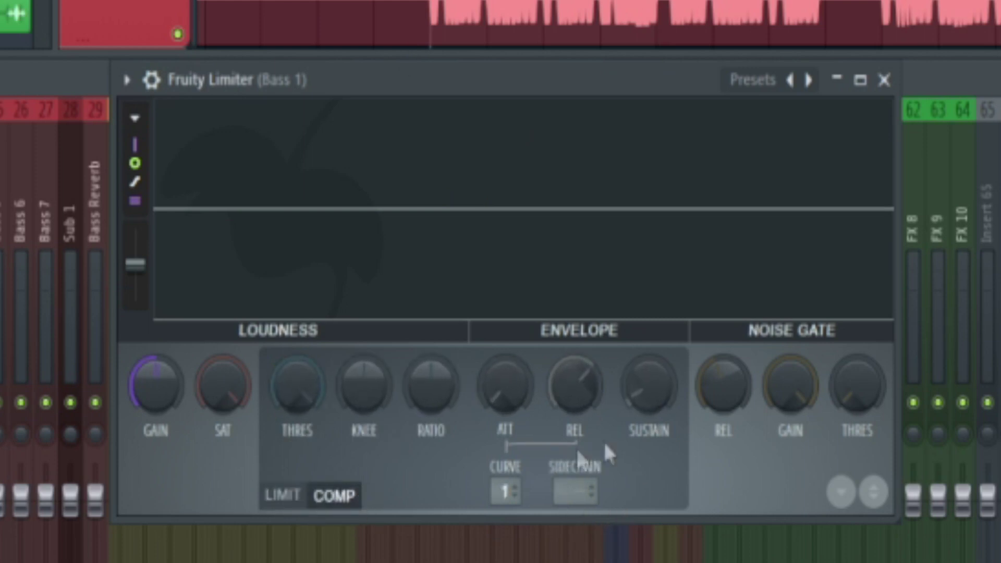
pyautogui.click(578, 495)
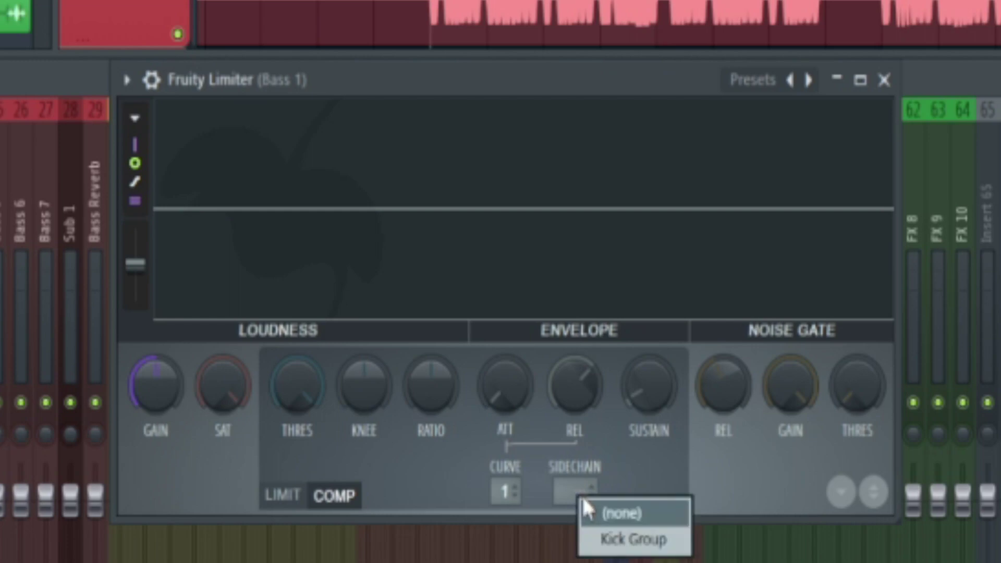
pyautogui.click(618, 540)
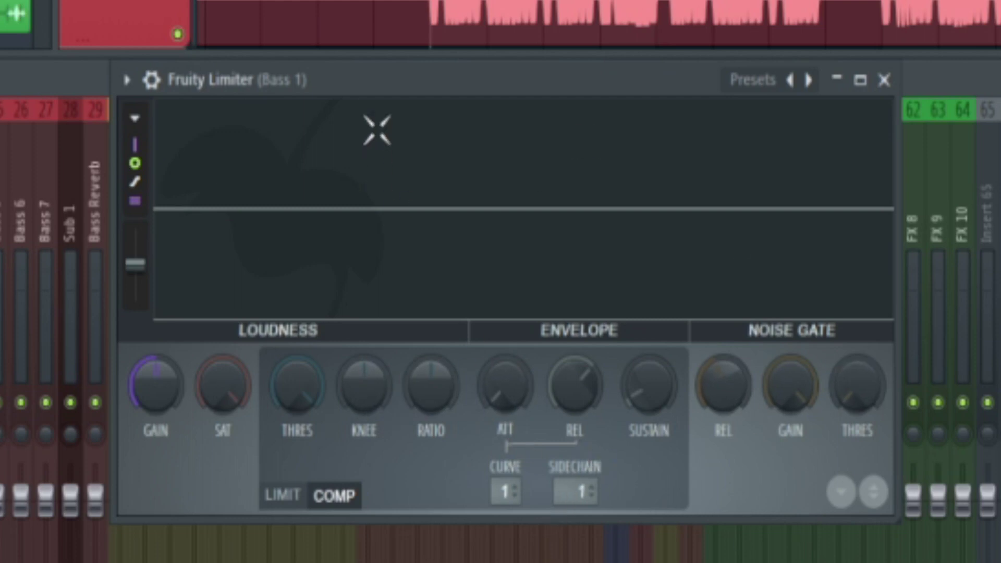
# Play the bass briefly, lower the compressor threshold below its waveform peaks, and raise the ratio.
pyautogui.press('space')
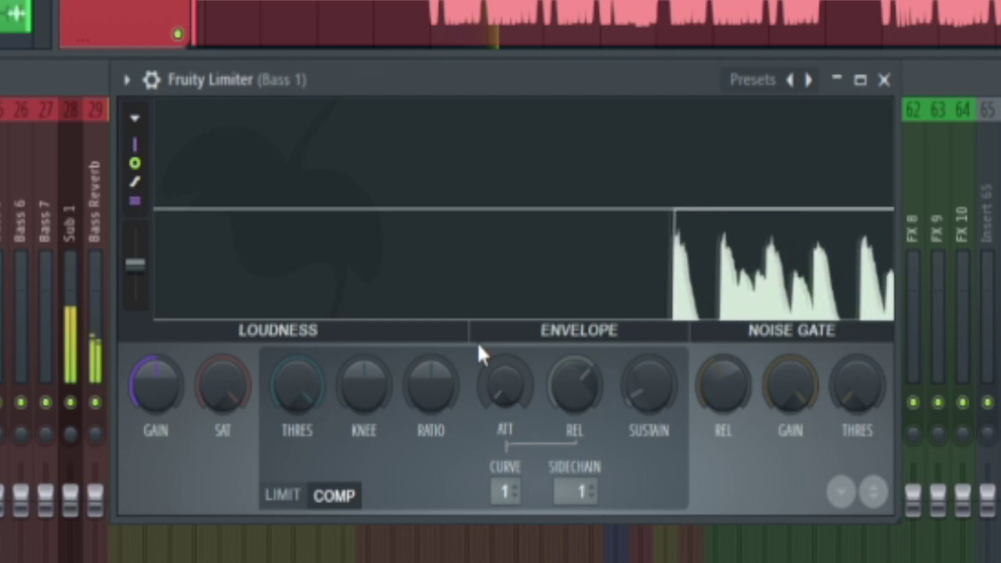
pyautogui.press('space')
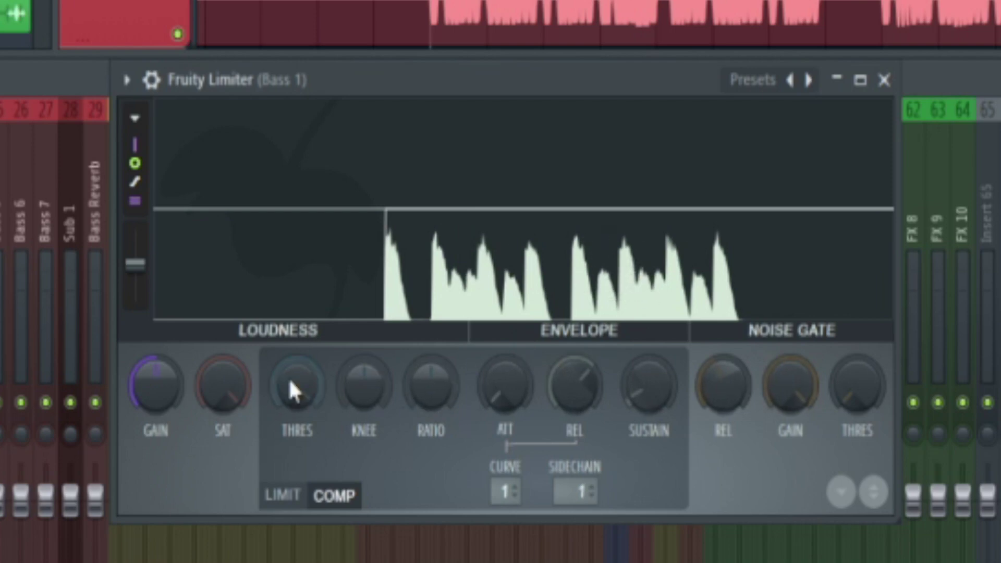
pyautogui.moveTo(297, 386); pyautogui.dragTo(297, 362)
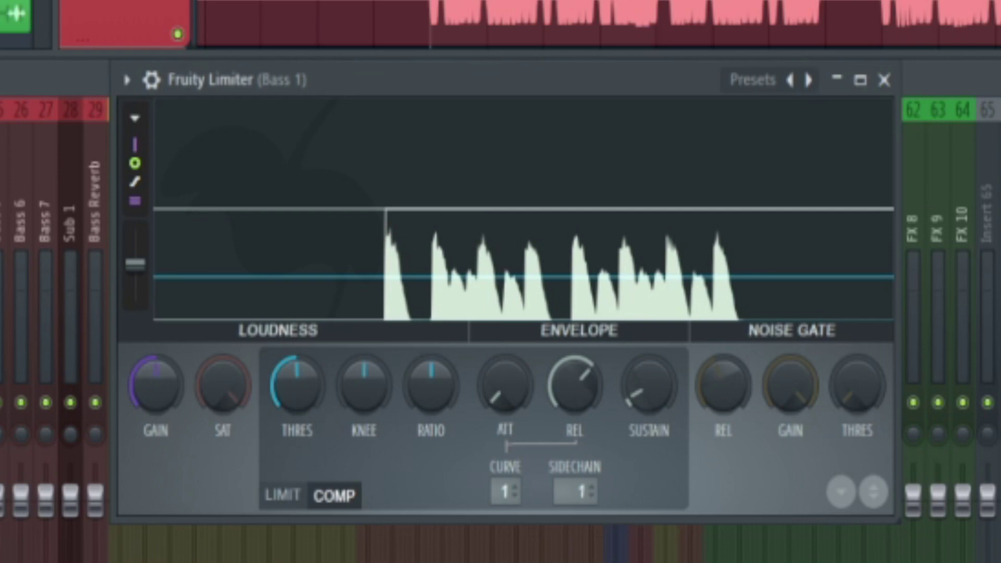
pyautogui.moveTo(300, 373); pyautogui.dragTo(300, 383)
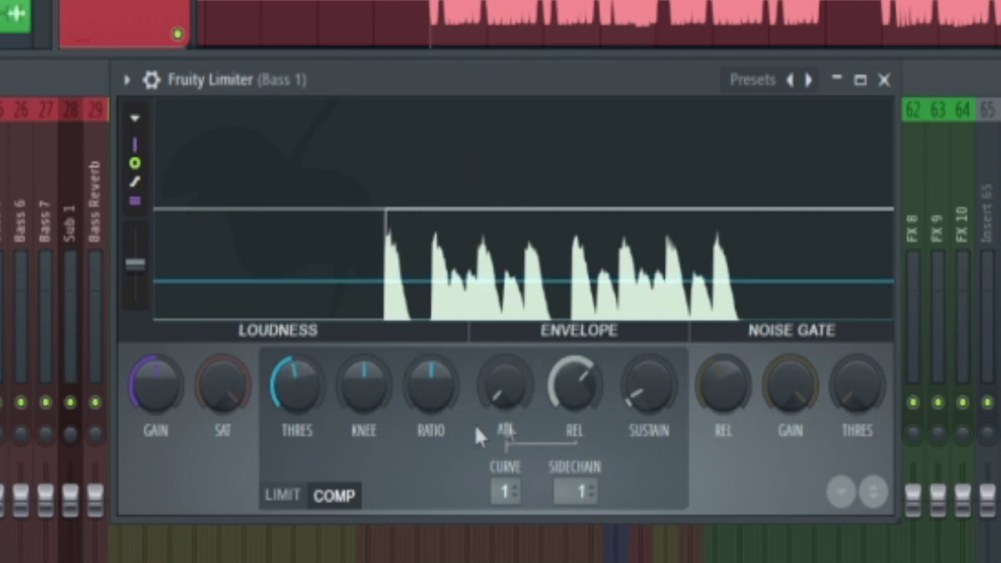
pyautogui.moveTo(423, 395); pyautogui.dragTo(431, 369)
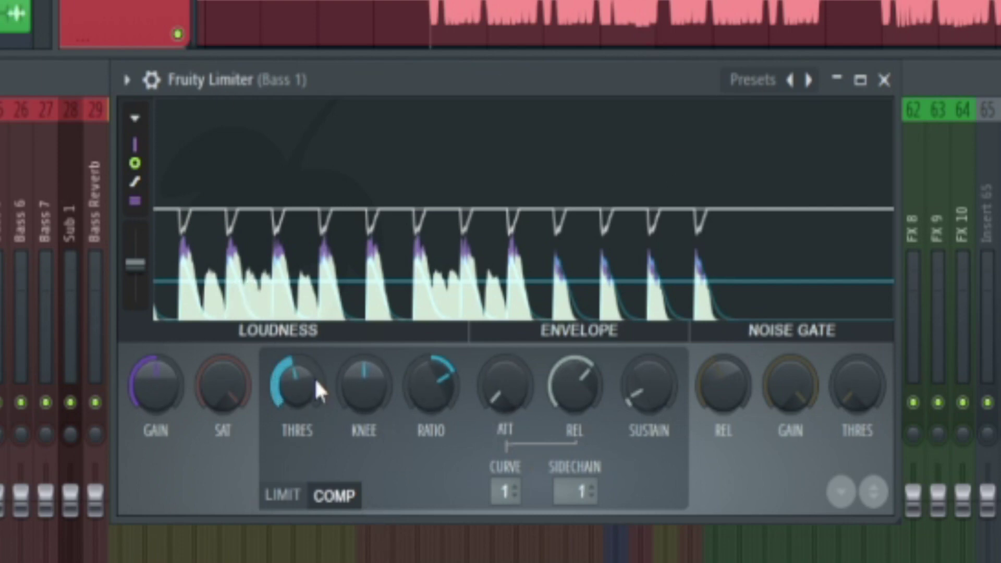
# Fine-tune the compressor's threshold, lengthen its attack slightly, and close the Bass 1 limiter.
pyautogui.moveTo(311, 386); pyautogui.dragTo(310, 410)
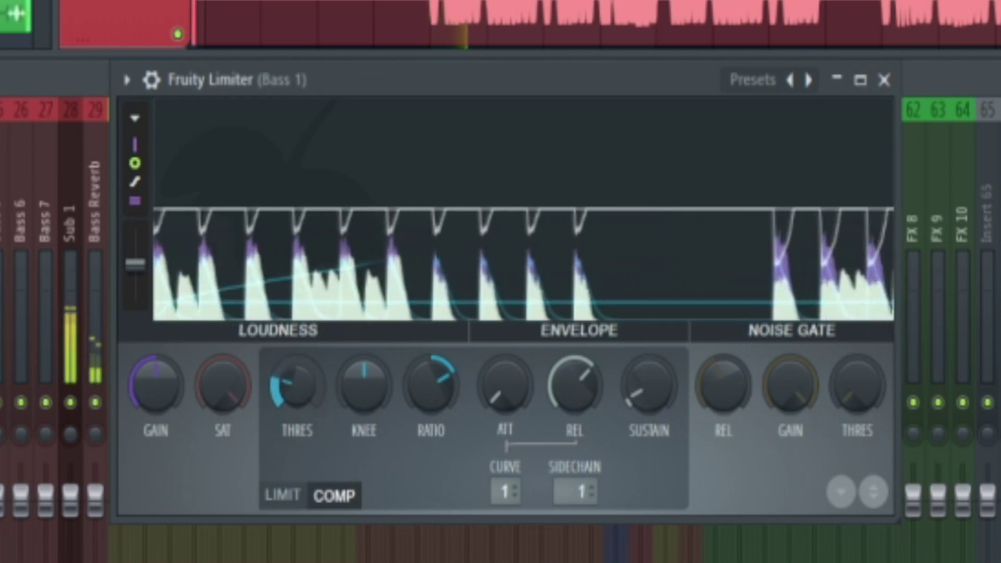
pyautogui.moveTo(291, 391); pyautogui.dragTo(295, 378)
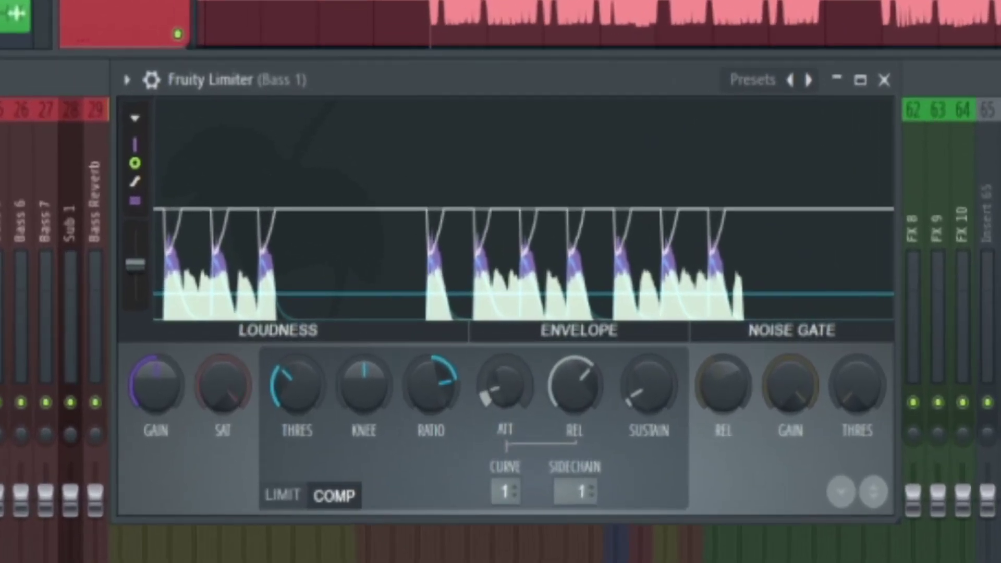
pyautogui.moveTo(512, 399)
pyautogui.mouseDown()
pyautogui.moveTo(512, 388)
pyautogui.moveTo(511, 397)
pyautogui.mouseUp()
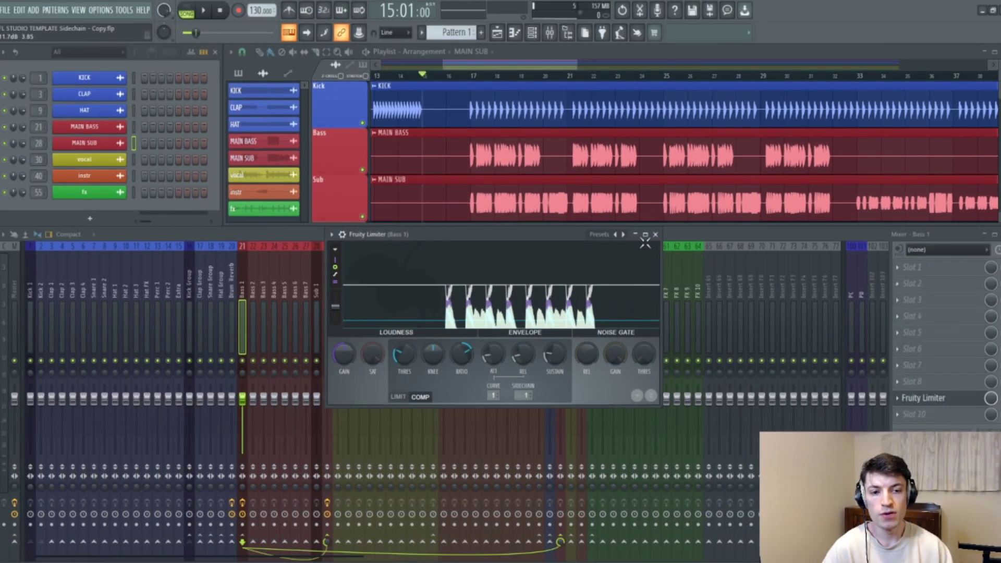
pyautogui.click(655, 234)
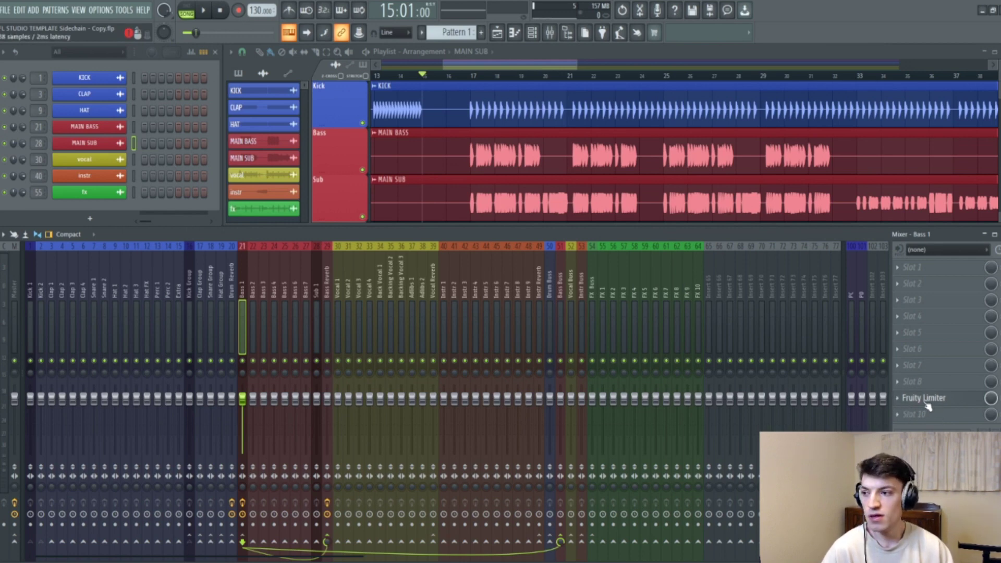
# Copy the Fruity Limiter with its settings from Bass 1 to the Sub 1 mixer track.
pyautogui.click(898, 400)
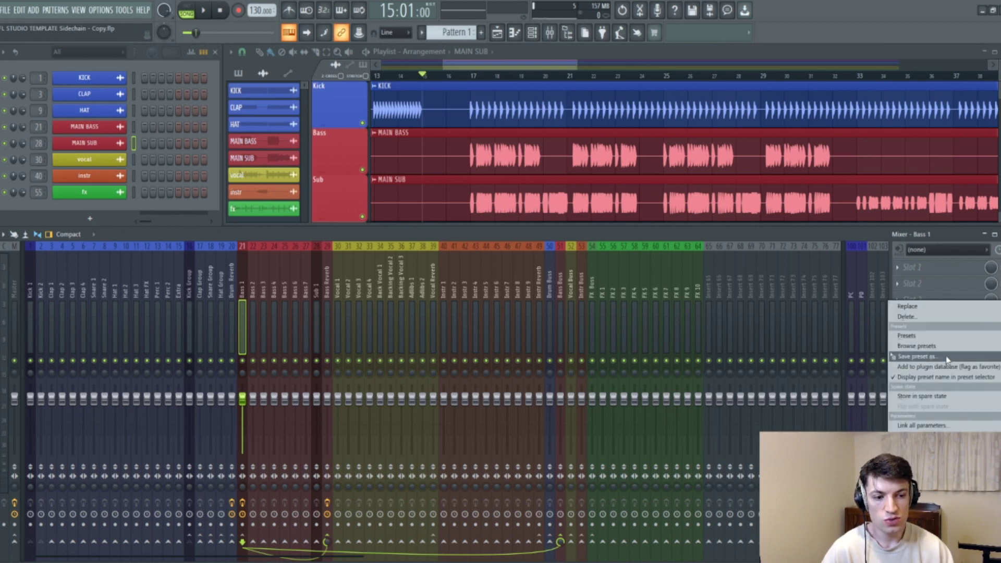
pyautogui.moveTo(947, 359); pyautogui.dragTo(327, 309)
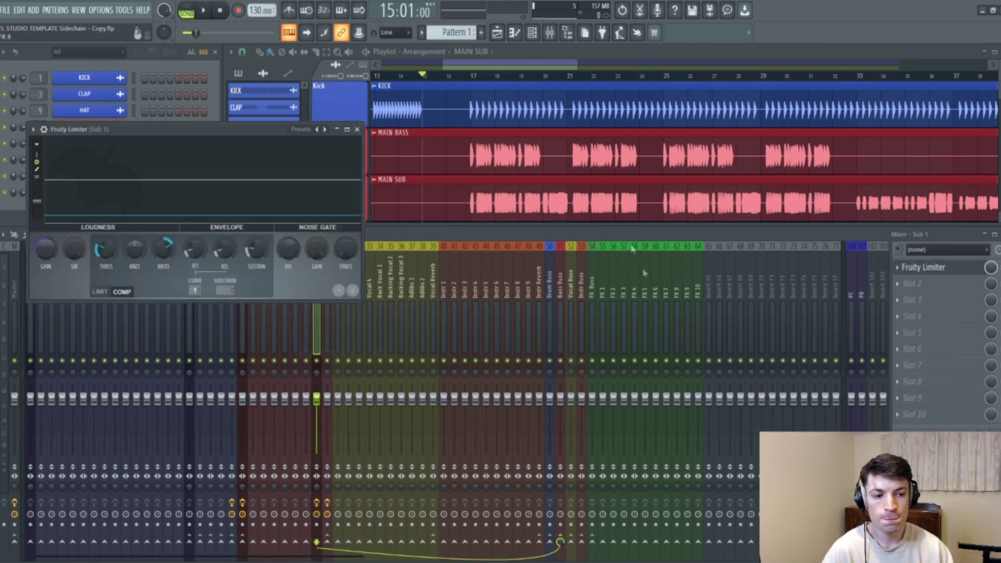
pyautogui.click(359, 130)
# Move the Fruity Limiter on Sub 1 to slot 9 by copying it there and deleting the slot 1 instance.
pyautogui.click(901, 272)
pyautogui.moveTo(917, 340); pyautogui.dragTo(895, 339)
pyautogui.moveTo(921, 408); pyautogui.dragTo(920, 402)
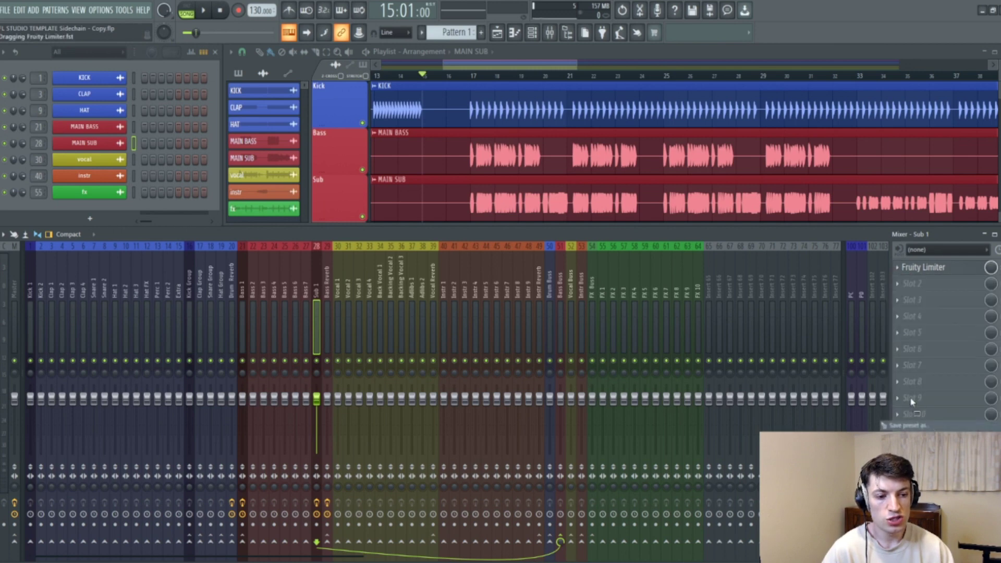
pyautogui.click(645, 235)
pyautogui.click(898, 267)
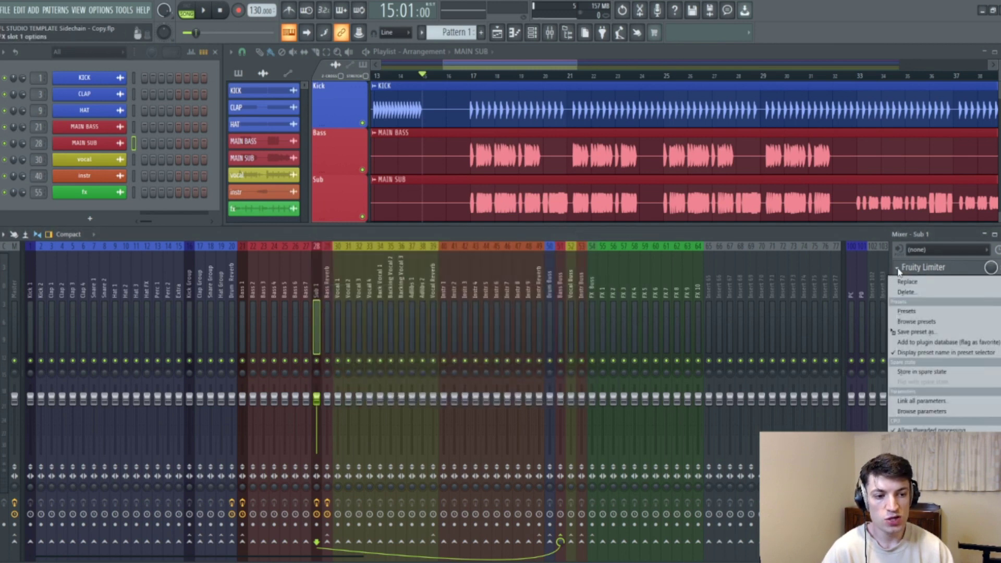
pyautogui.click(909, 291)
pyautogui.click(554, 323)
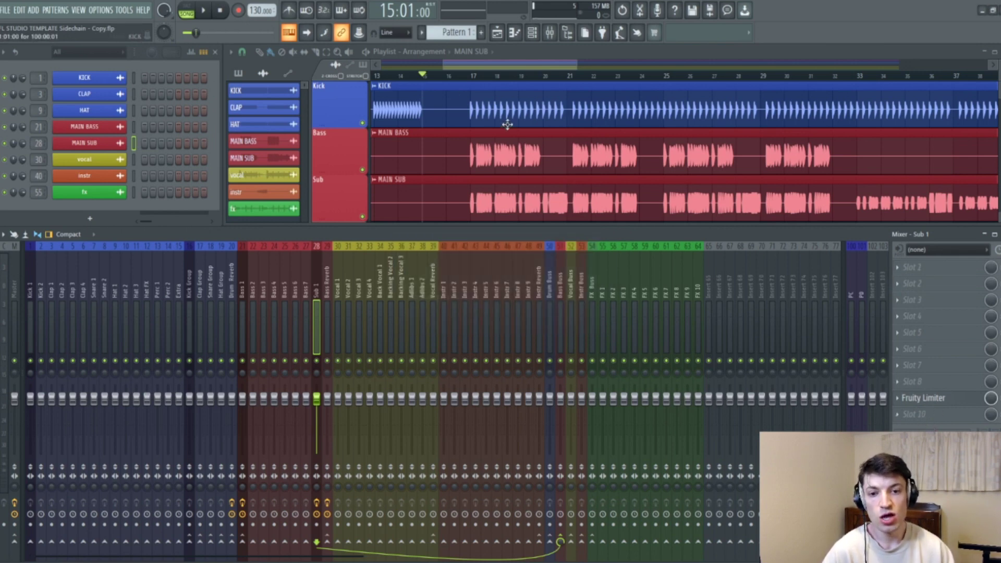
# Inspect the Fruity Limiter on Sub 1 for an available sidechain input.
pyautogui.click(925, 399)
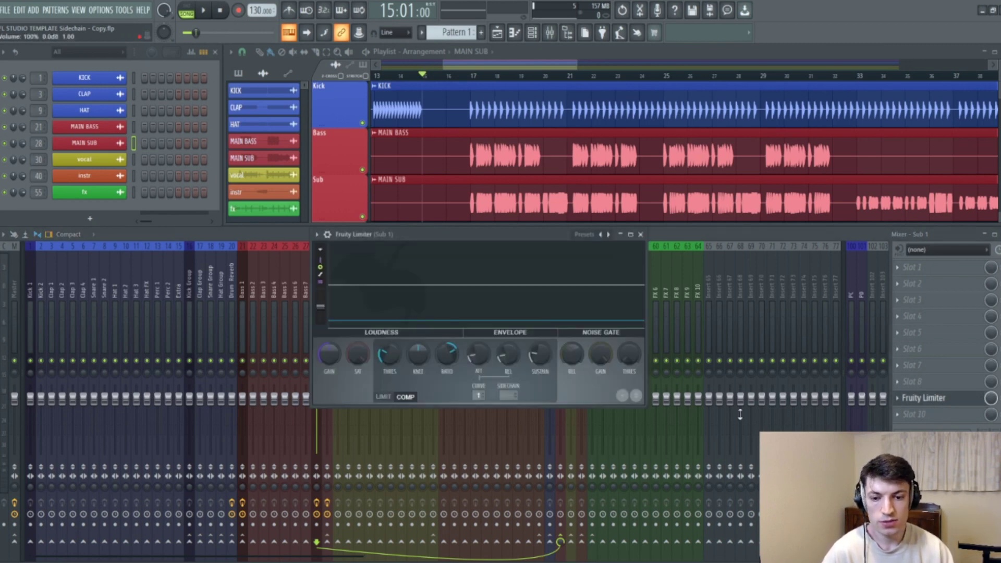
pyautogui.moveTo(456, 239); pyautogui.dragTo(453, 212)
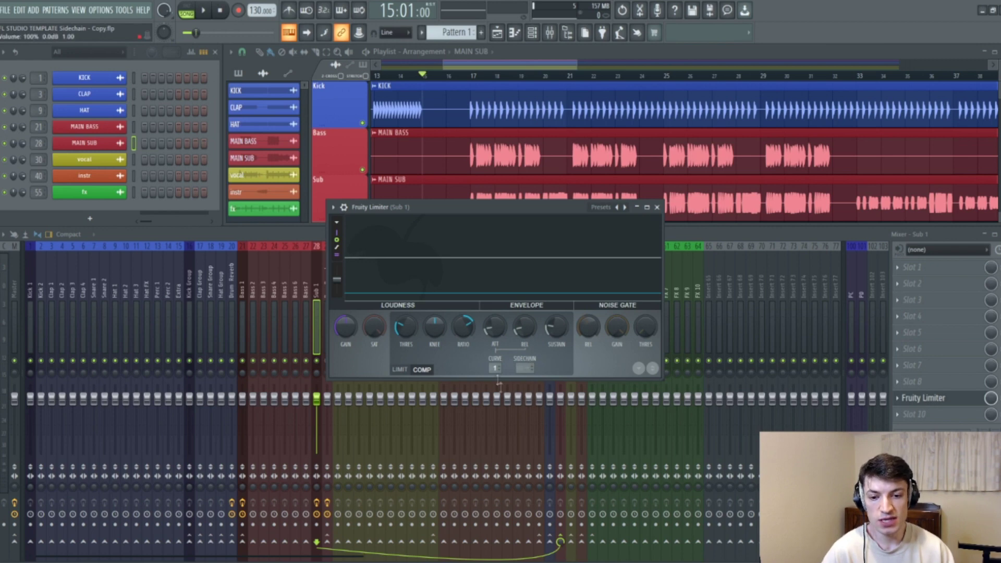
pyautogui.click(657, 206)
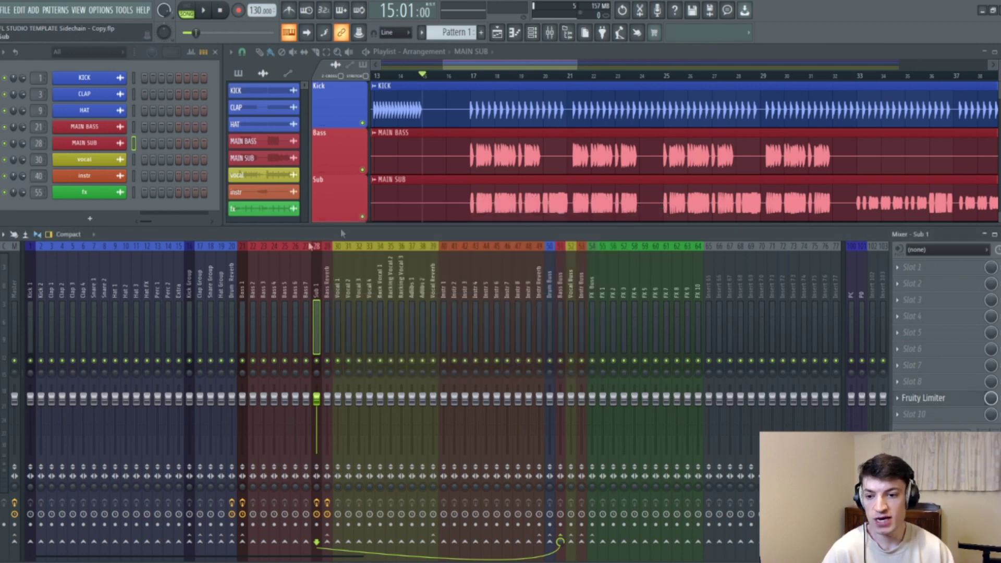
# Sidechain the Kick Group mixer track to the Sub 1 track.
pyautogui.click(189, 313)
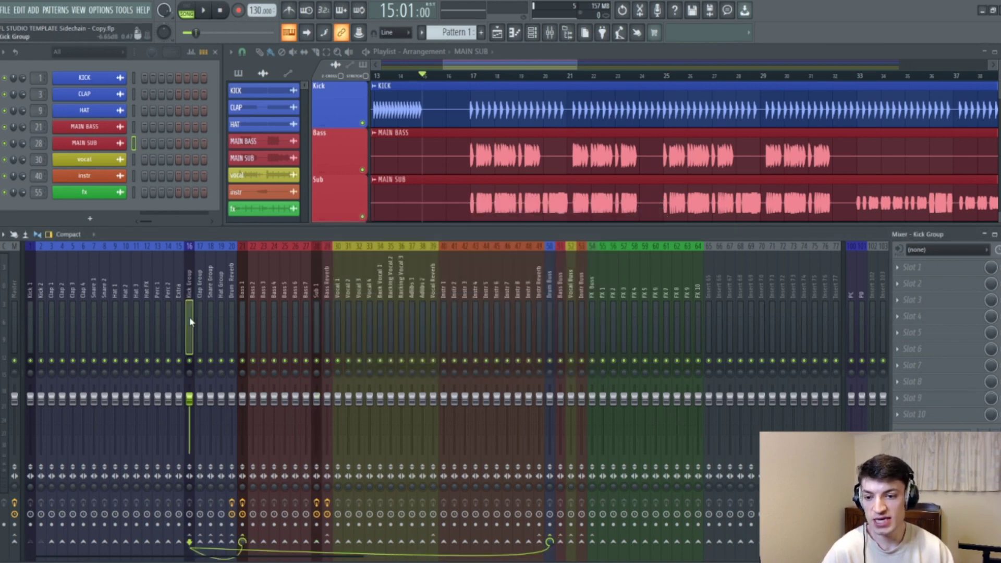
pyautogui.rightClick(316, 543)
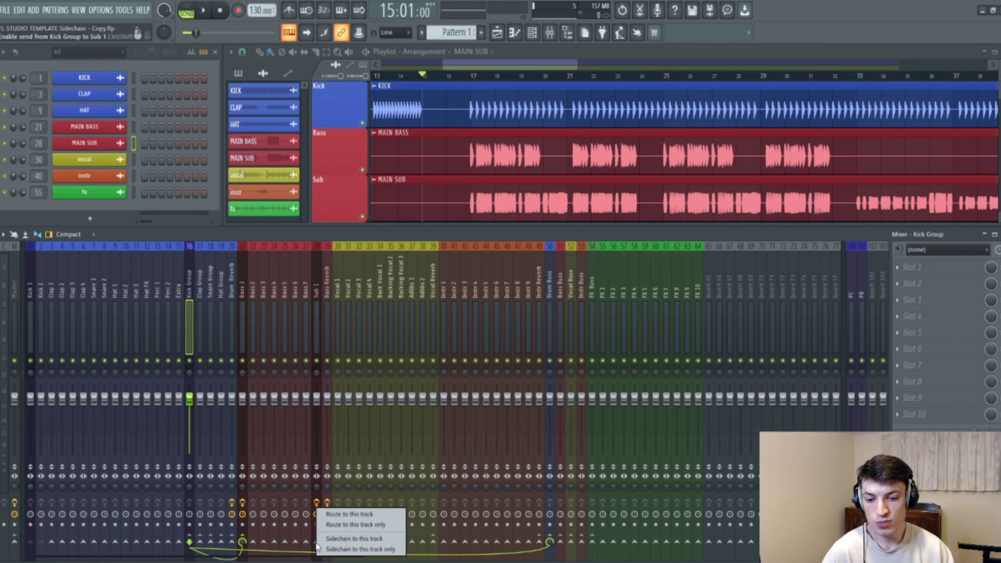
pyautogui.click(368, 539)
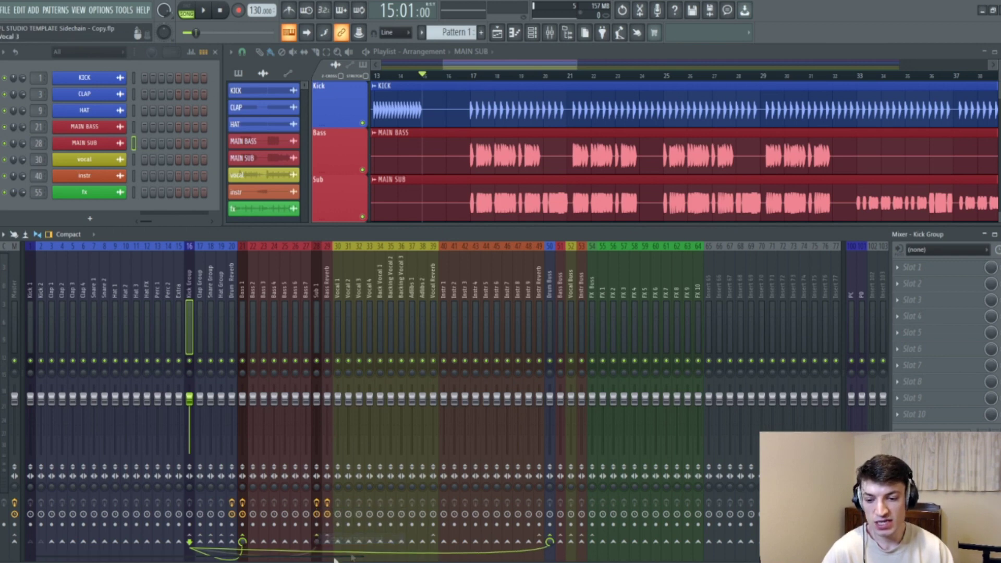
# Set the sidechain input of Sub 1's Fruity Limiter to Kick Group.
pyautogui.click(316, 294)
pyautogui.click(923, 399)
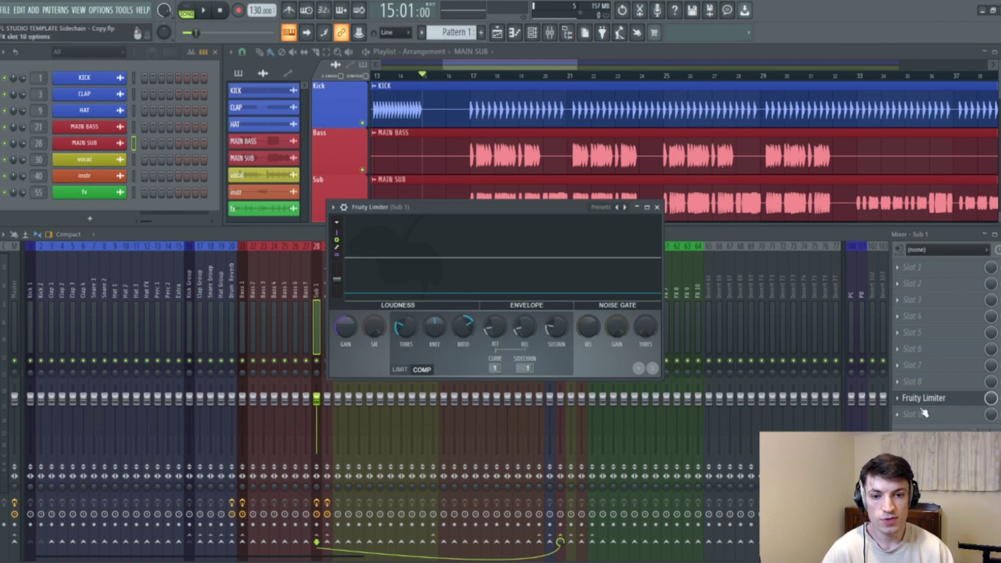
pyautogui.click(525, 369)
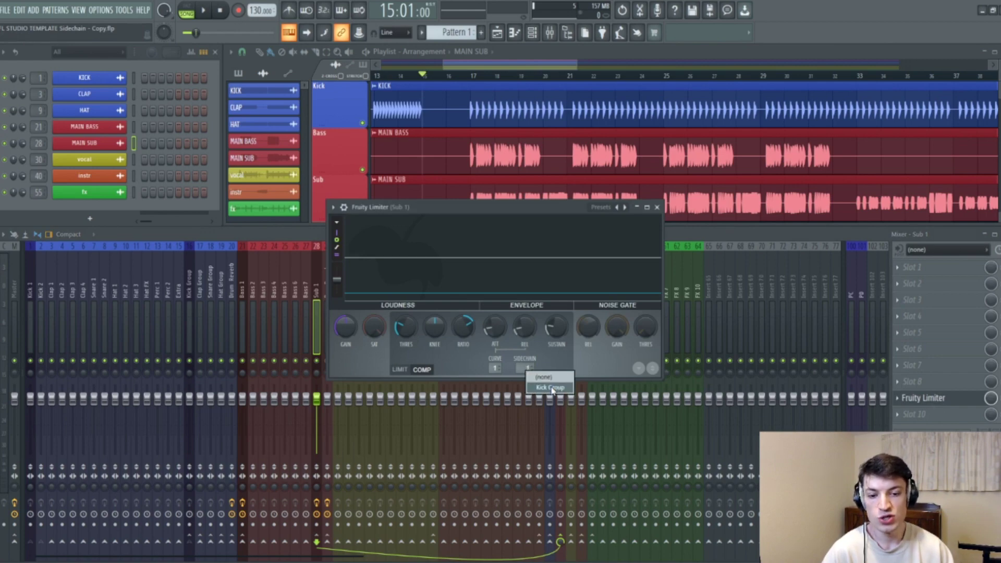
pyautogui.click(553, 388)
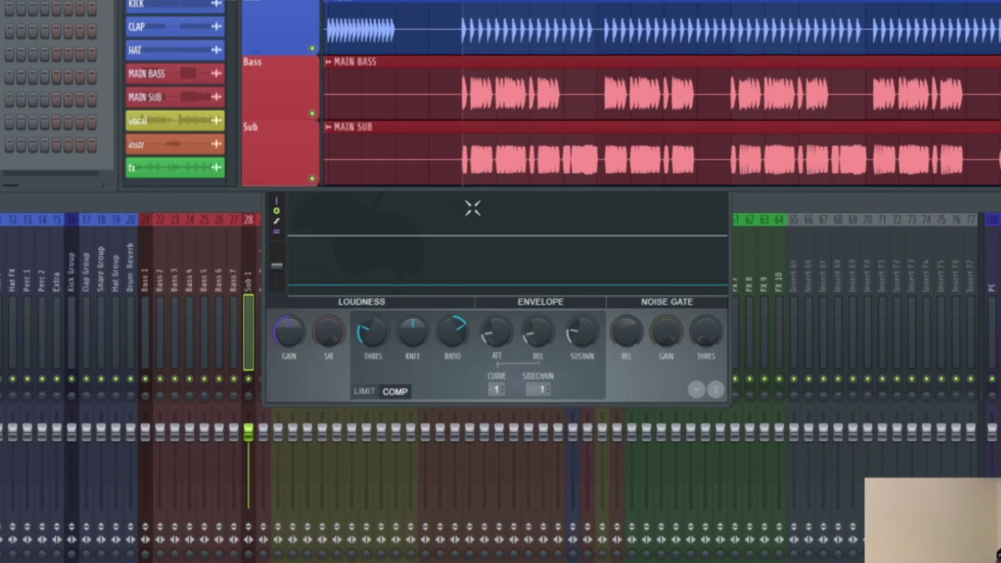
# Play the sub from bar 17 and lower the threshold of the compressor on Sub 1.
pyautogui.click(458, 238)
pyautogui.moveTo(436, 39); pyautogui.dragTo(432, 70)
pyautogui.click(458, 198)
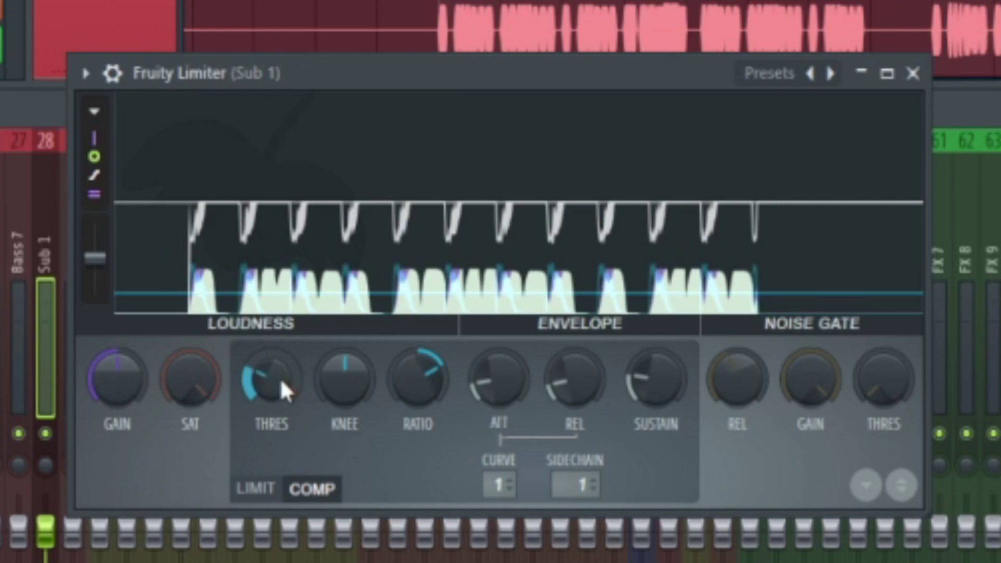
pyautogui.moveTo(276, 374); pyautogui.dragTo(276, 401)
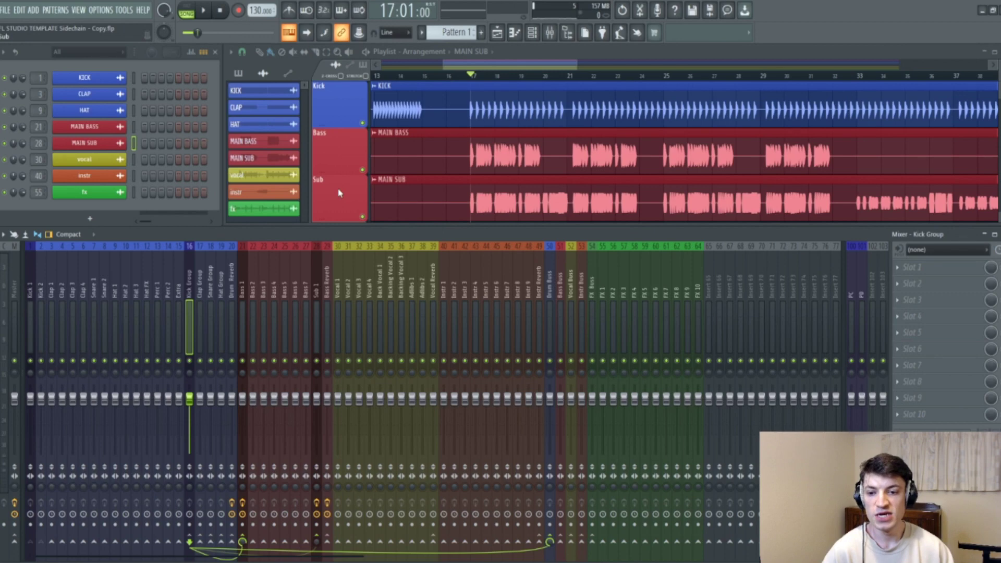
# Check the Bass 1 and Sub 1 tracks and play the arrangement from bar 17 to hear the sidechaining.
pyautogui.click(242, 291)
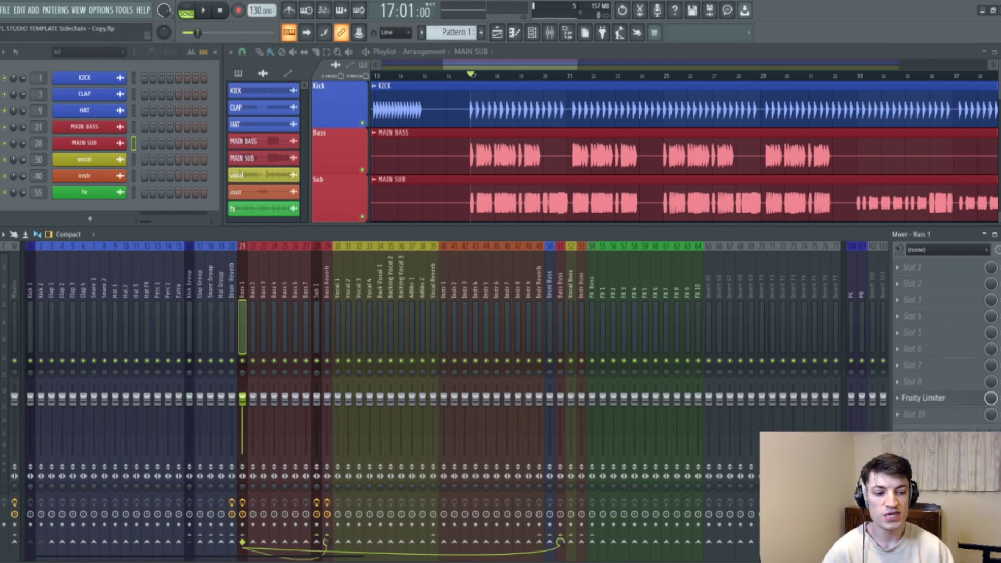
pyautogui.click(319, 302)
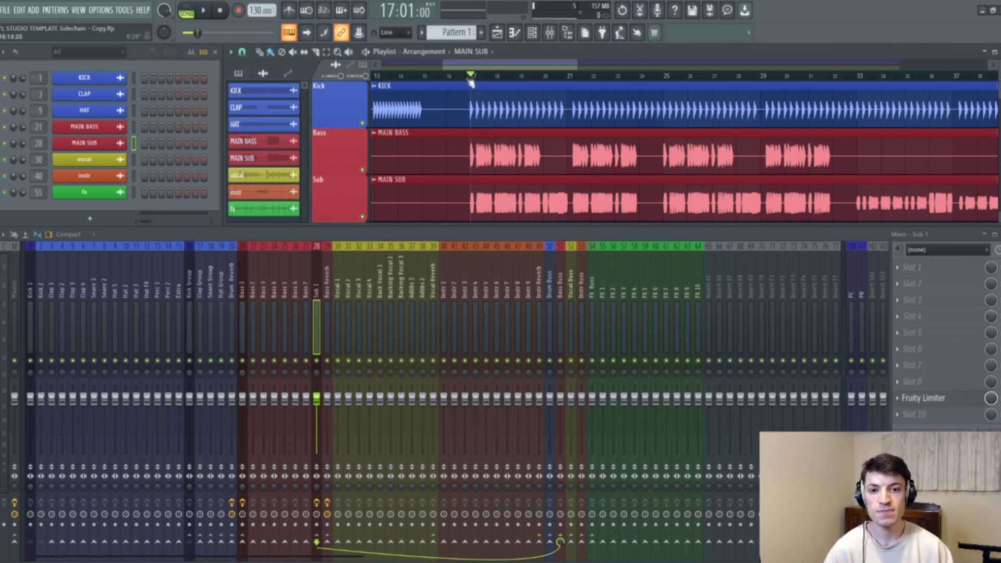
pyautogui.press('space')
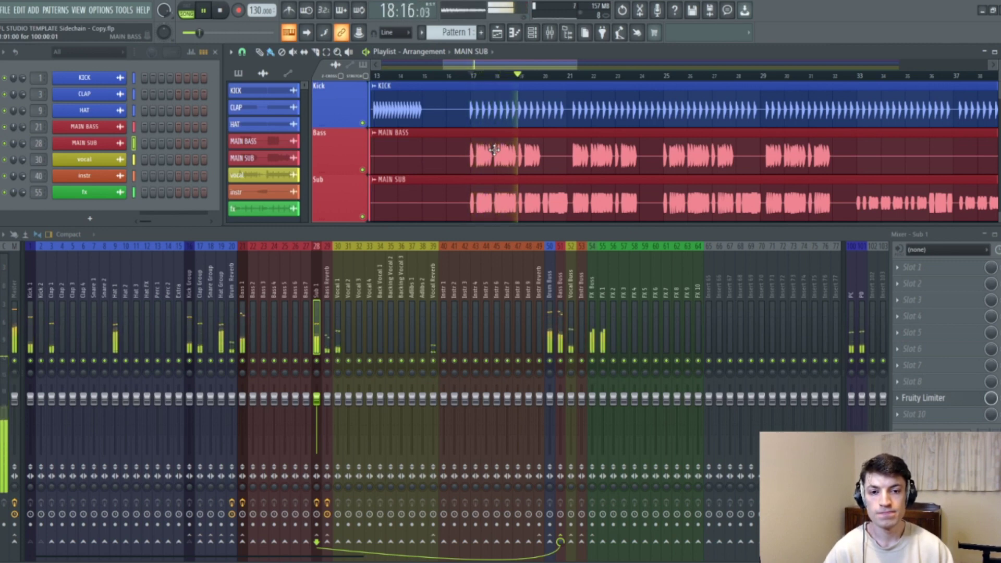
pyautogui.press('space')
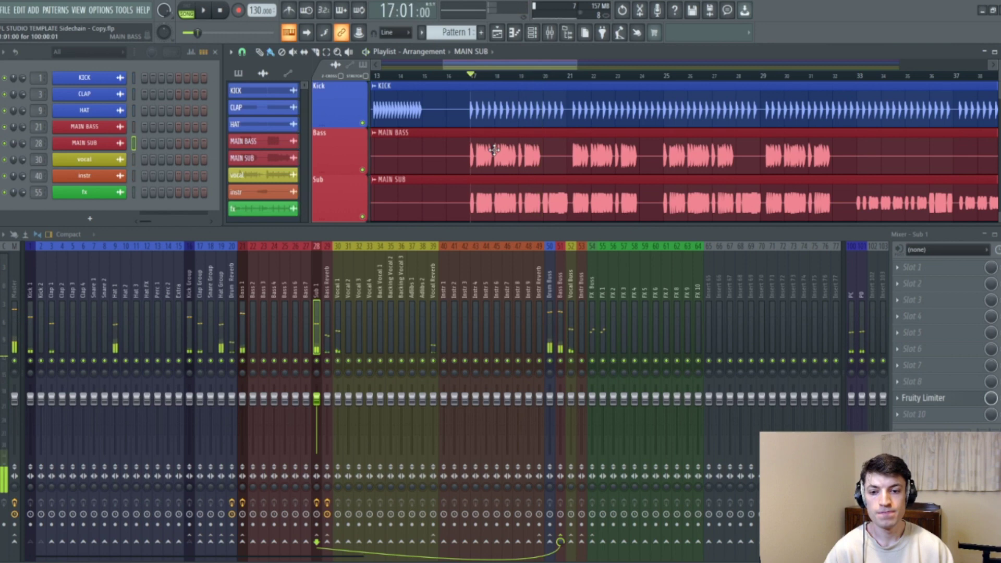
# Return to Bass 1 and replay the section from bar 17 for comparison, stopping playback at the end.
pyautogui.click(243, 315)
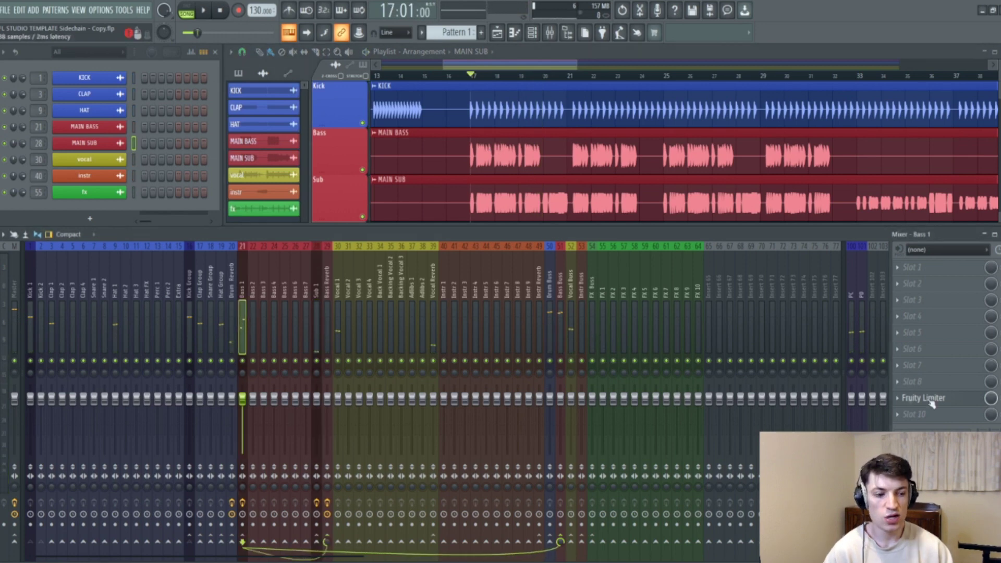
pyautogui.click(618, 216)
pyautogui.press('space')
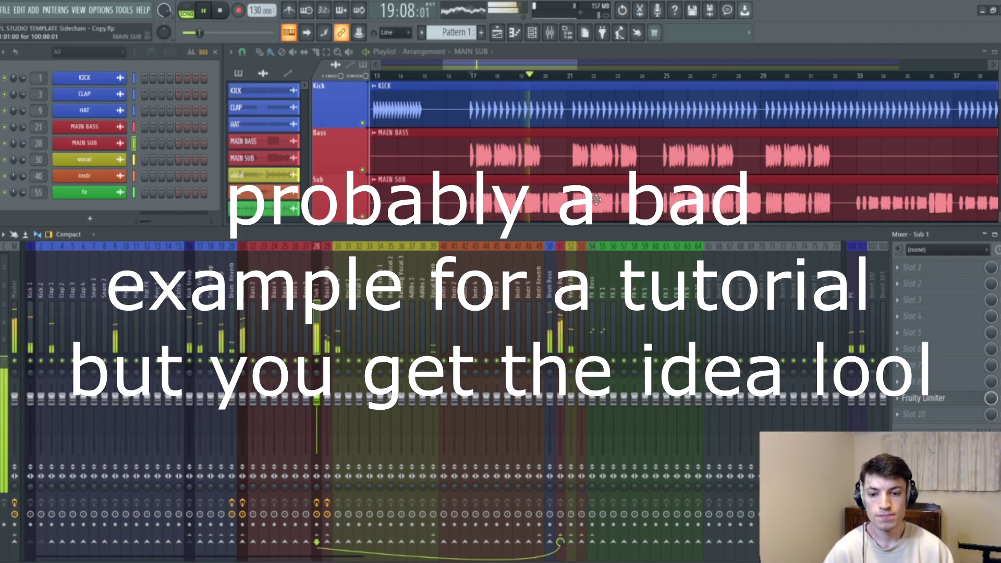
pyautogui.click(207, 11)
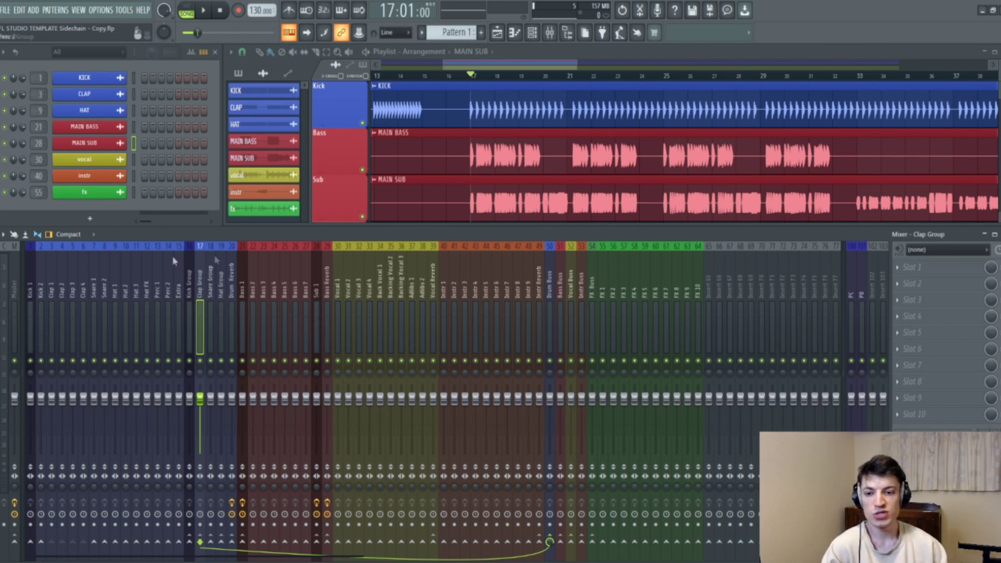
# Sidechain the Clap Group to Bass 1 and add a second Fruity Limiter in slot 8 of Bass 1.
pyautogui.rightClick(245, 543)
pyautogui.click(240, 543)
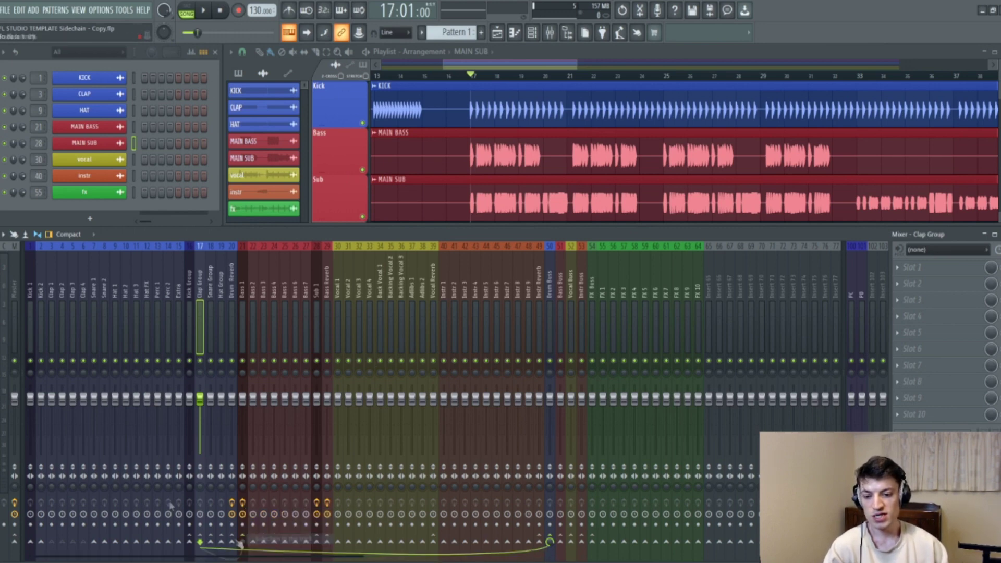
pyautogui.click(243, 281)
pyautogui.click(945, 385)
pyautogui.click(761, 326)
# Switch the new Bass 1 limiter to compressor mode and set its sidechain input to Clap Group.
pyautogui.moveTo(232, 153); pyautogui.dragTo(553, 162)
pyautogui.click(456, 316)
pyautogui.click(563, 315)
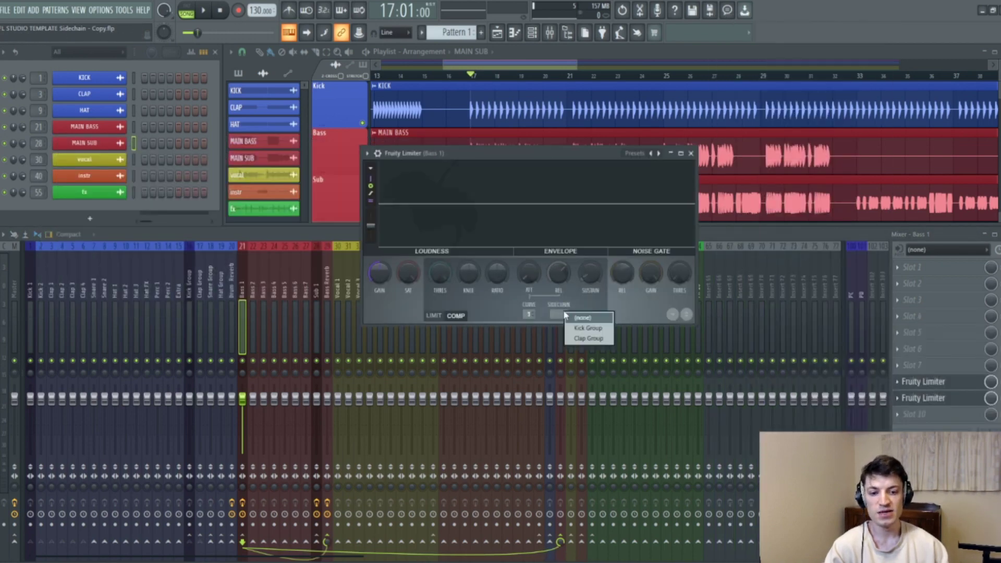
pyautogui.click(589, 338)
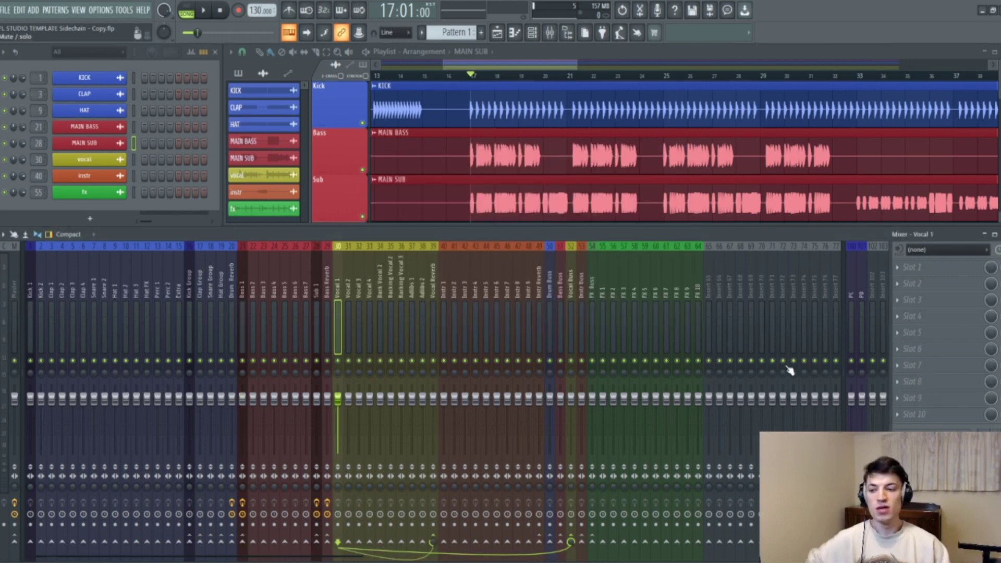
# Select the Hat Group mixer track.
pyautogui.click(221, 310)
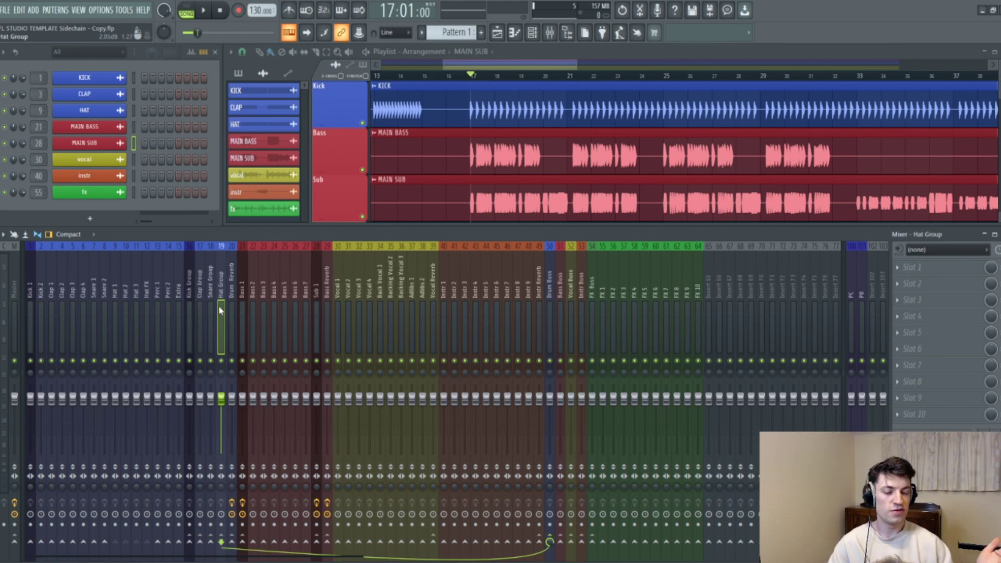